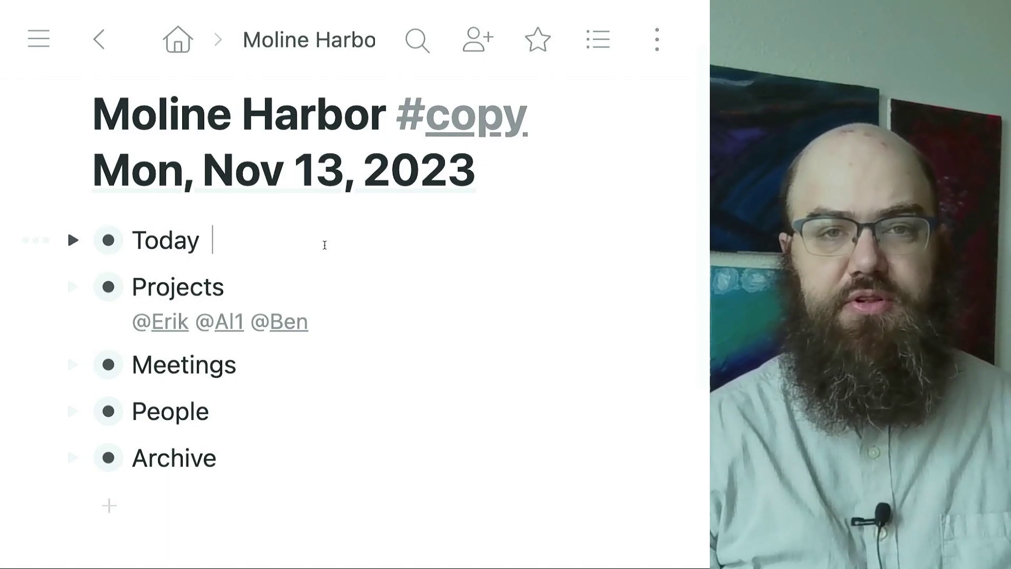
- Zoom into Today to view its single 13 item, then return to the main Moline Harbor page
{"action": "scroll", "coordinate": [275, 227], "scroll_direction": "down", "scroll_amount": 1}
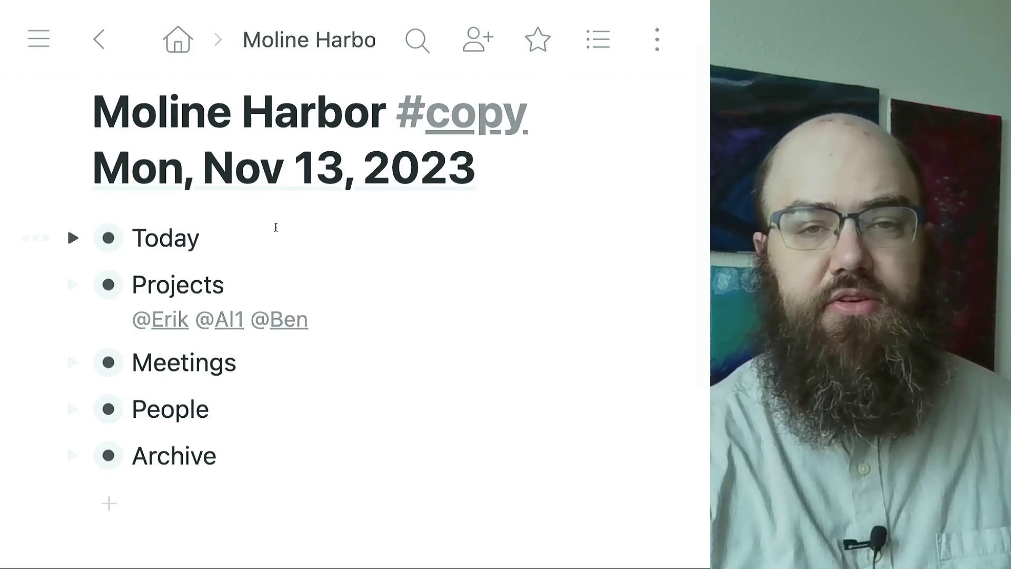
{"action": "key", "text": "alt+Right"}
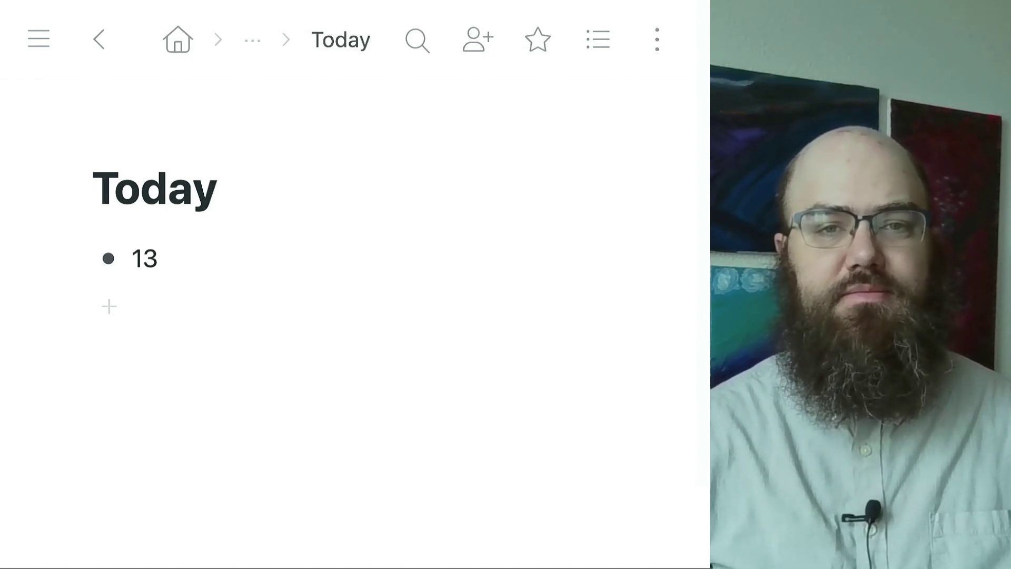
{"action": "key", "text": "alt+Left"}
{"action": "left_click", "coordinate": [477, 361]}
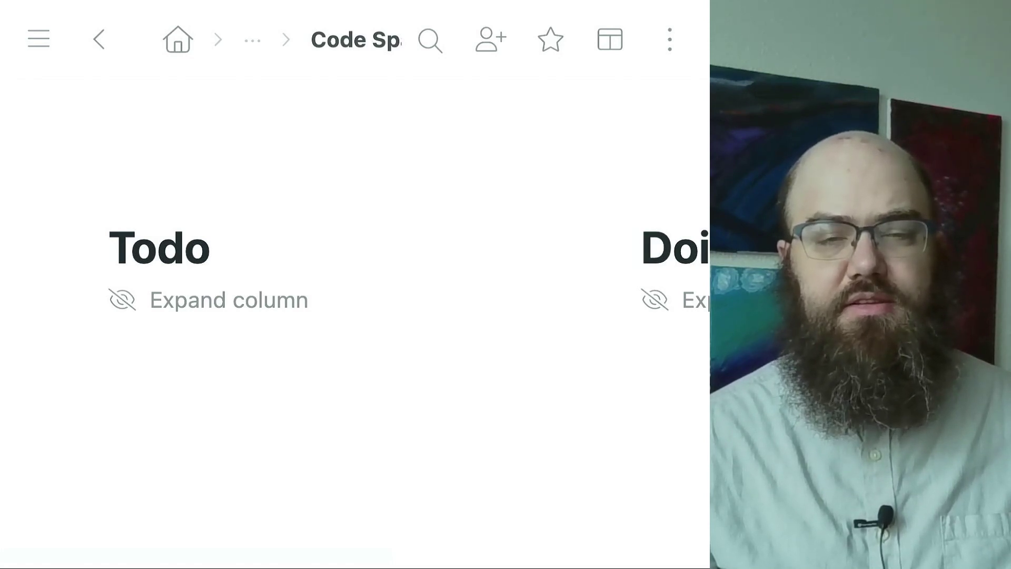
- Expand the collapsed Todo column on the Code Spark board and scroll across toward Done
{"action": "left_click", "coordinate": [228, 300]}
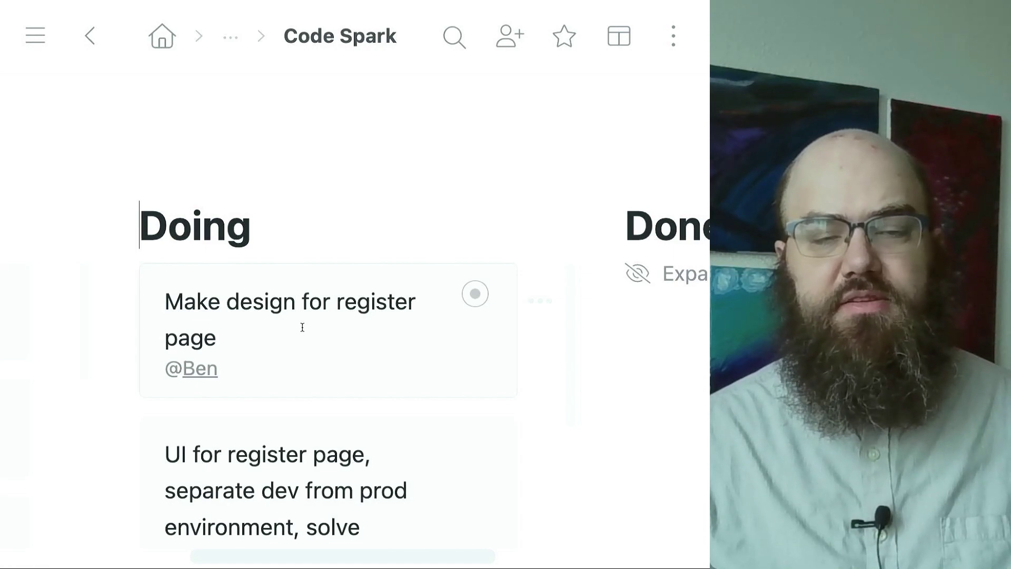
{"action": "scroll", "coordinate": [302, 327], "scroll_direction": "right", "scroll_amount": 5}
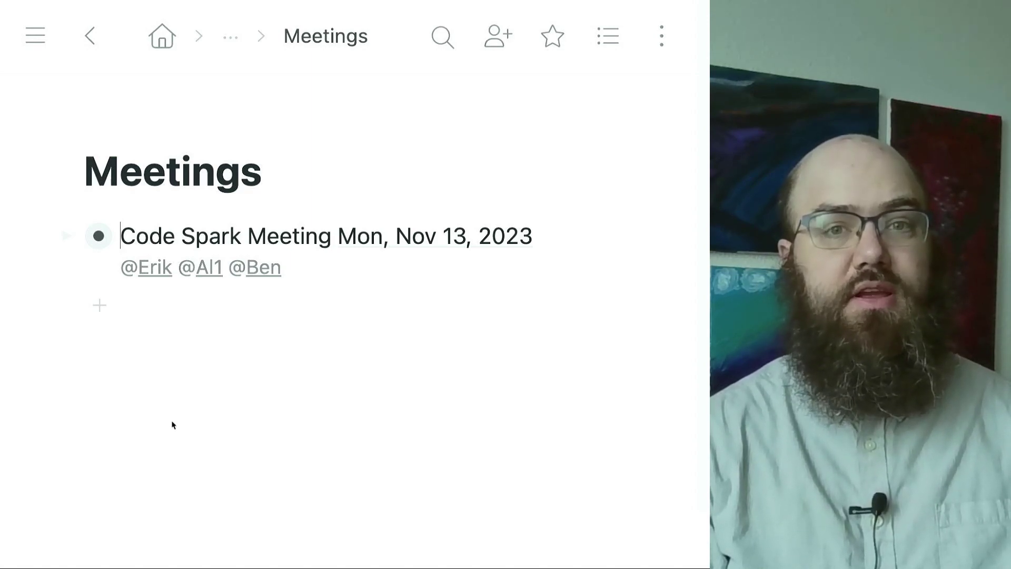
- Check the People list and the Archive list (2023 › 11) on their own pages
{"action": "key", "text": "alt+Left"}
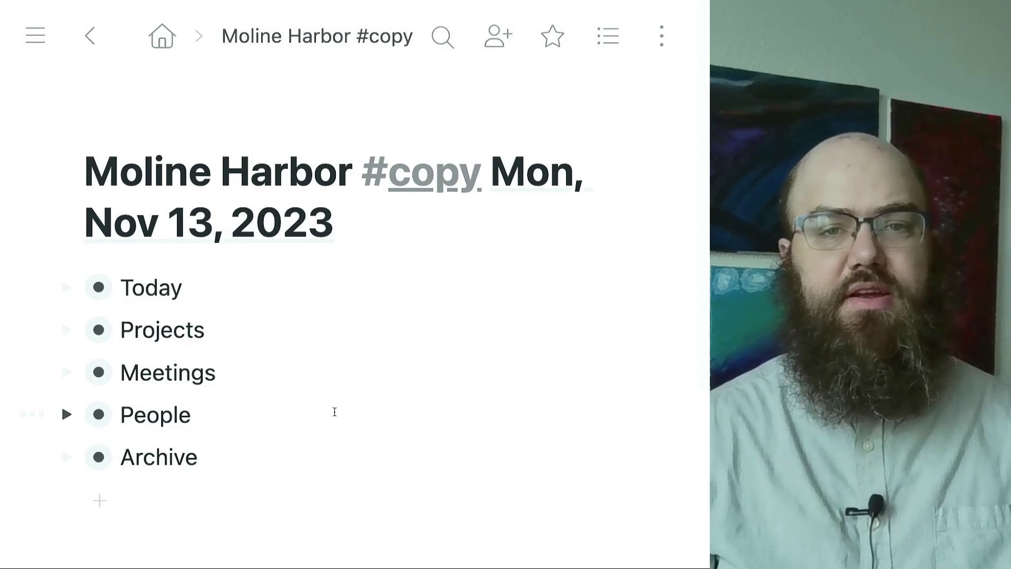
{"action": "left_click", "coordinate": [333, 413]}
{"action": "key", "text": "alt+Right"}
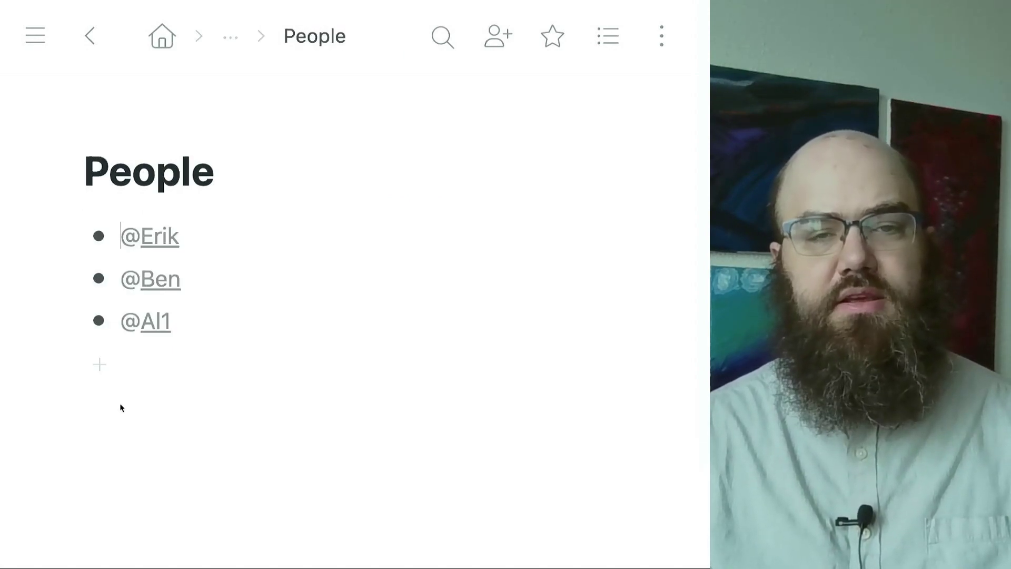
{"action": "key", "text": "alt+Left"}
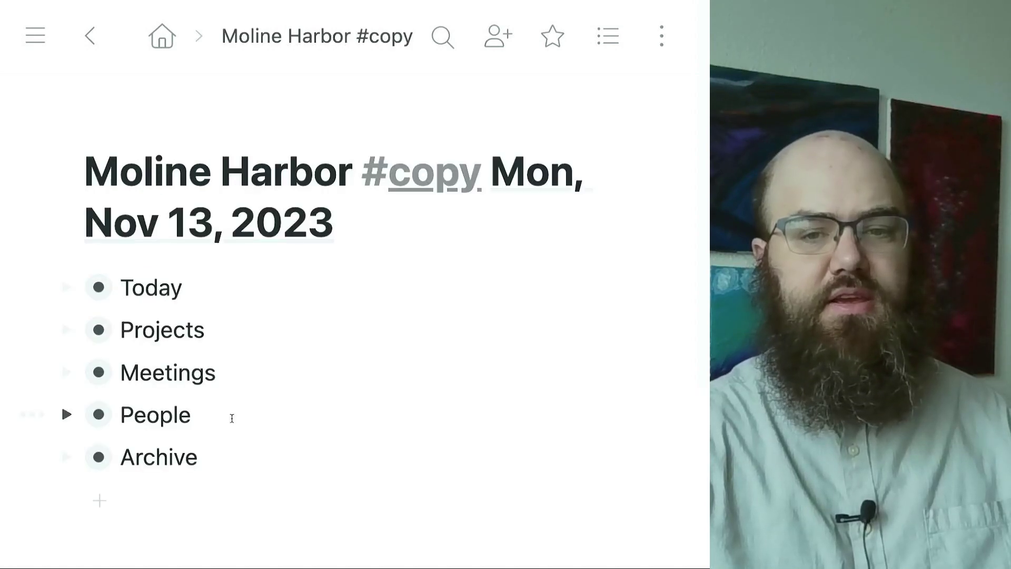
{"action": "left_click", "coordinate": [201, 447]}
{"action": "key", "text": "alt+Right"}
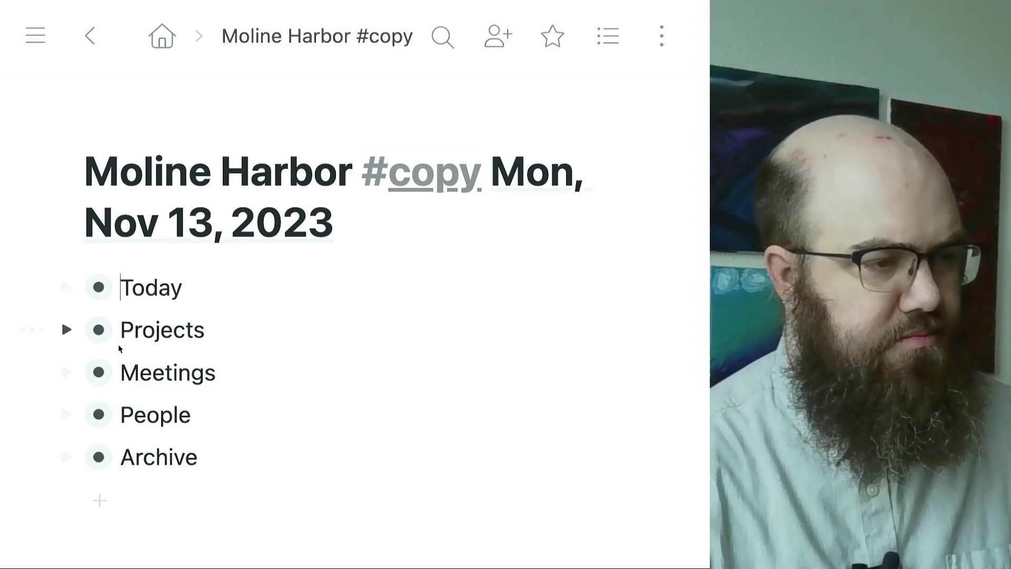
- Expand Meetings and Today to show the Code Spark Meeting and the 13 item
{"action": "left_click", "coordinate": [65, 373]}
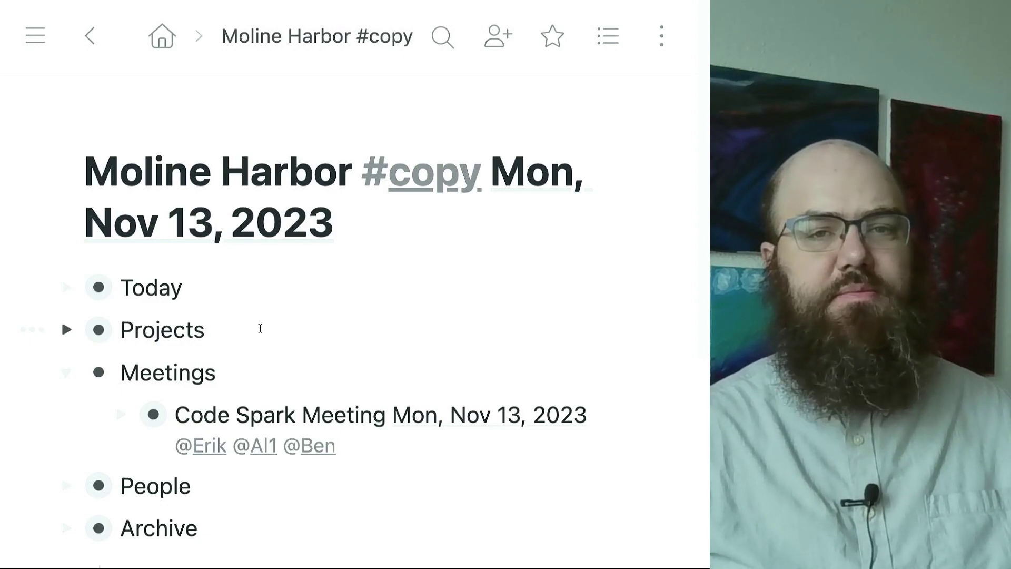
{"action": "key", "text": "Up"}
{"action": "key", "text": "Up"}
{"action": "key", "text": "ctrl+space"}
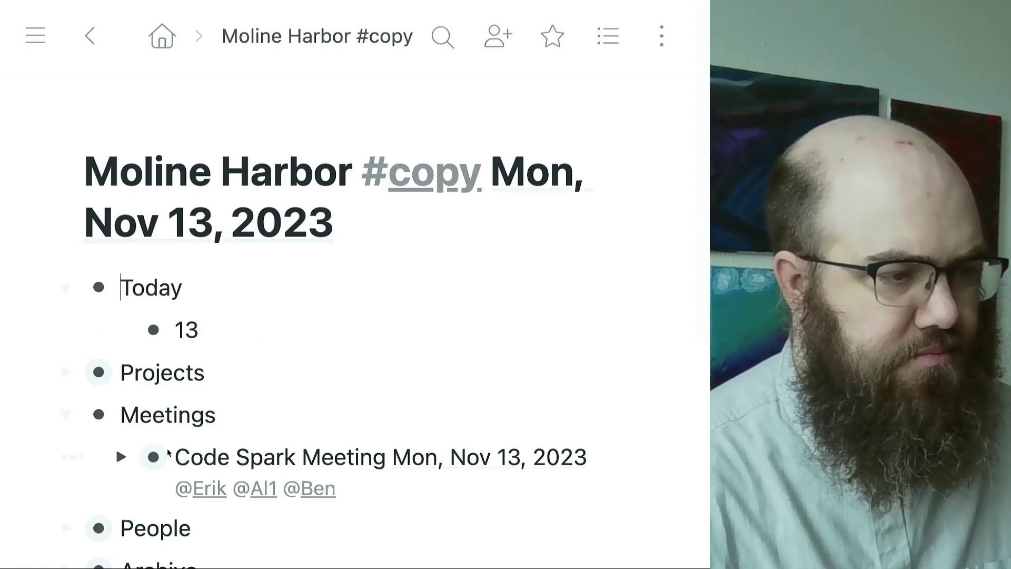
- Move the Code Spark Meeting under 13, then move it back under Meetings
{"action": "left_click_drag", "start_coordinate": [153, 456], "coordinate": [209, 371]}
{"action": "scroll", "coordinate": [209, 371], "scroll_direction": "down", "scroll_amount": 5}
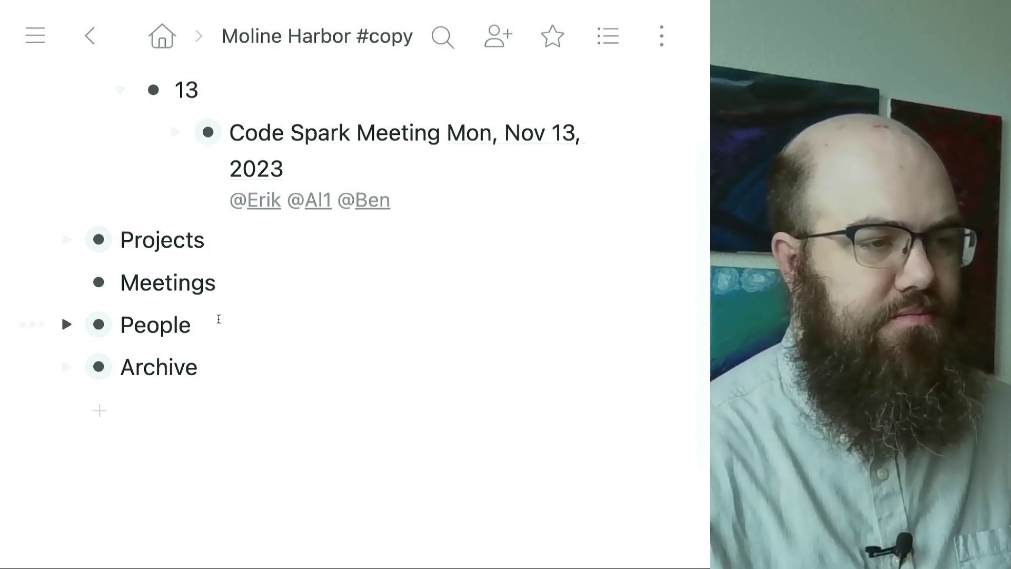
{"action": "left_click_drag", "start_coordinate": [212, 149], "coordinate": [194, 288]}
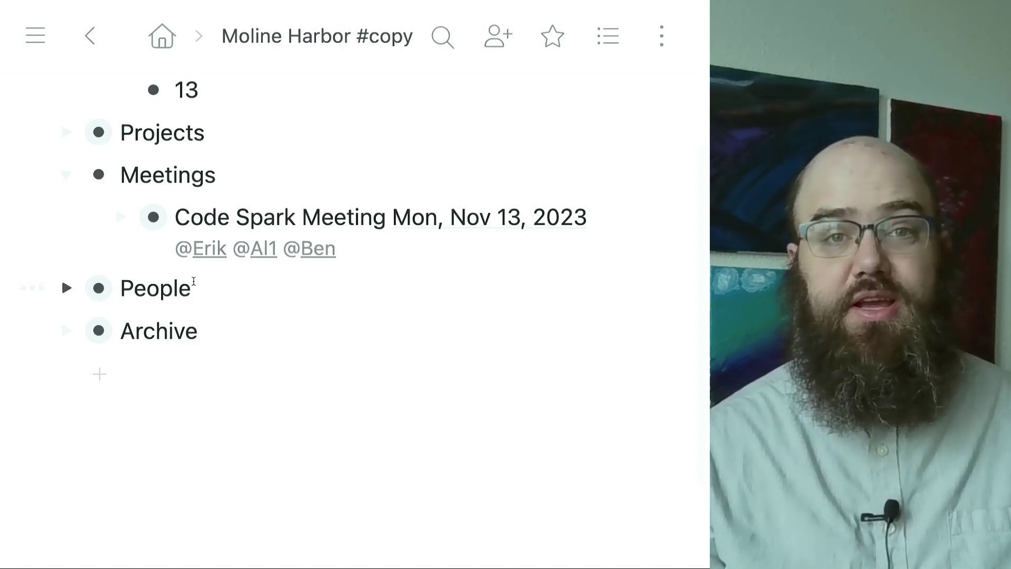
{"action": "scroll", "coordinate": [521, 537], "scroll_direction": "up", "scroll_amount": 3}
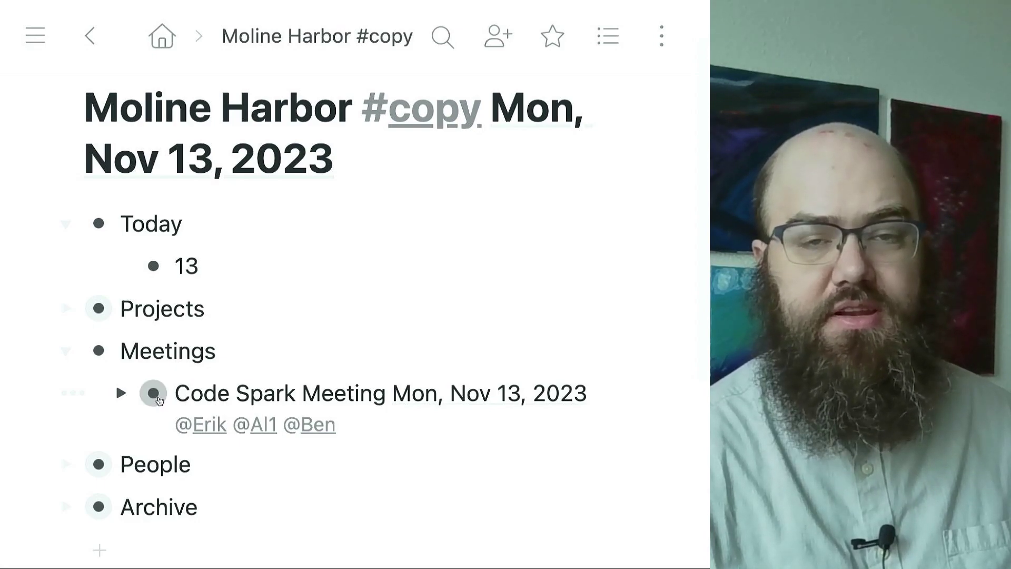
- Create a mirror of the Code Spark Meeting beneath Today's 13, keeping the original under Meetings
{"action": "left_click_drag", "start_coordinate": [158, 398], "coordinate": [205, 306]}
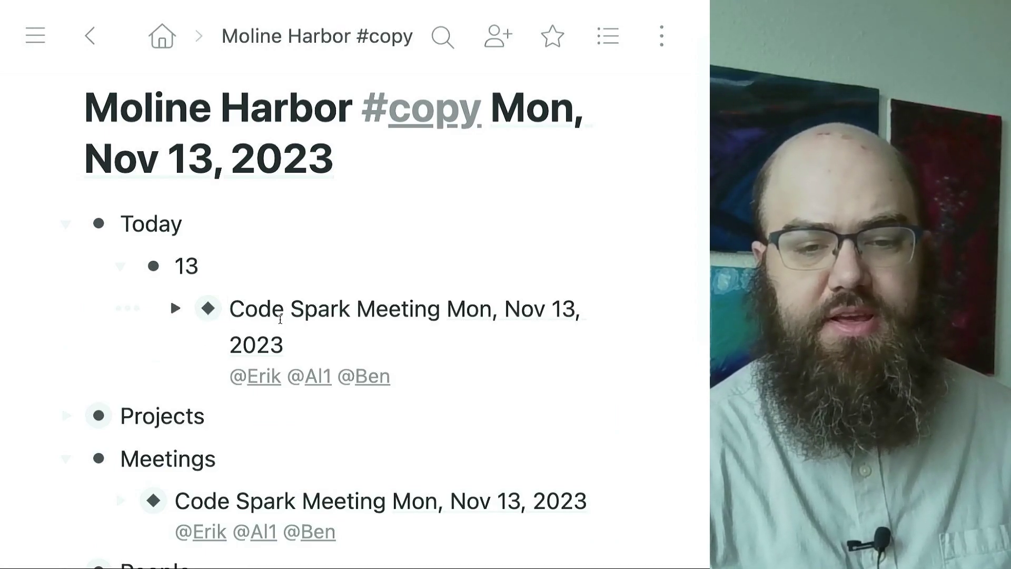
{"action": "scroll", "coordinate": [268, 363], "scroll_direction": "down", "scroll_amount": 1}
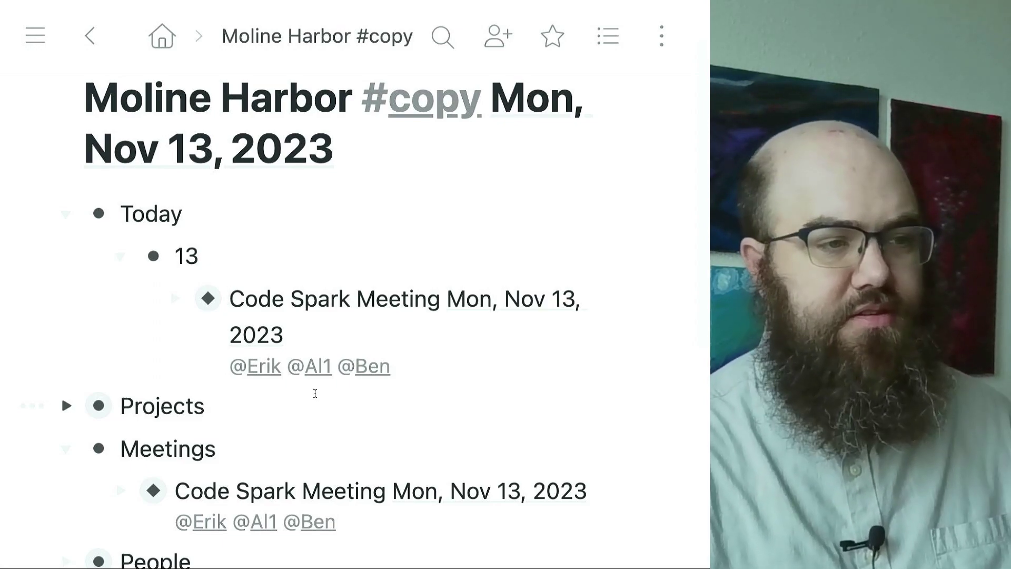
- Collapse Meetings and expand Archive and its 2023 item to reveal 11
{"action": "scroll", "coordinate": [176, 451], "scroll_direction": "down", "scroll_amount": 1}
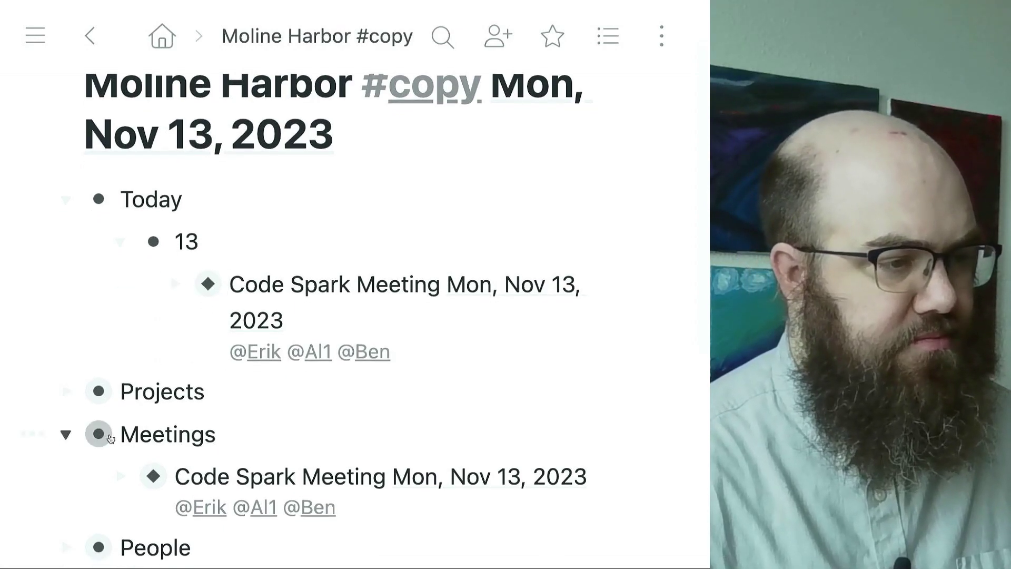
{"action": "left_click", "coordinate": [66, 434]}
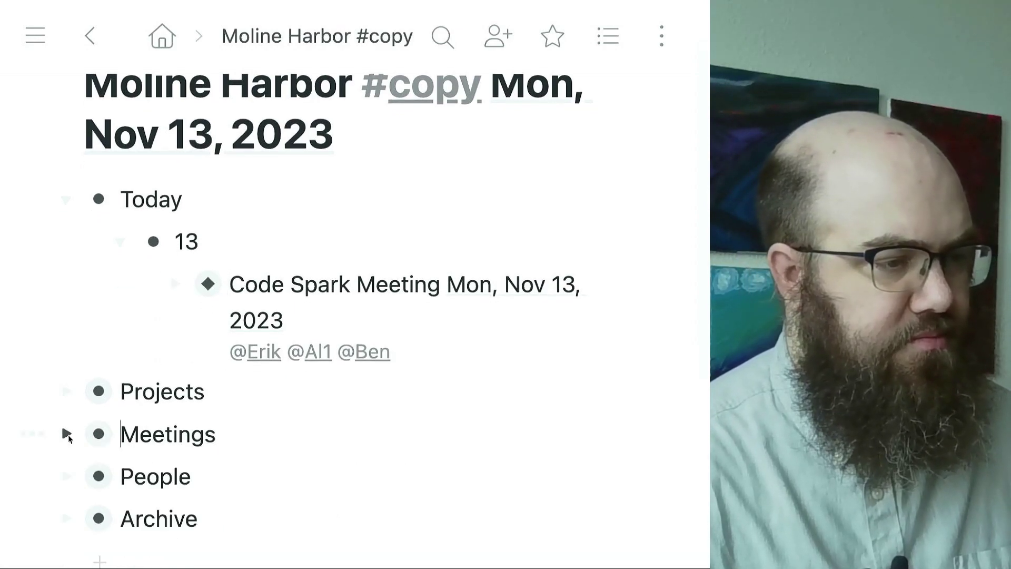
{"action": "left_click", "coordinate": [66, 518]}
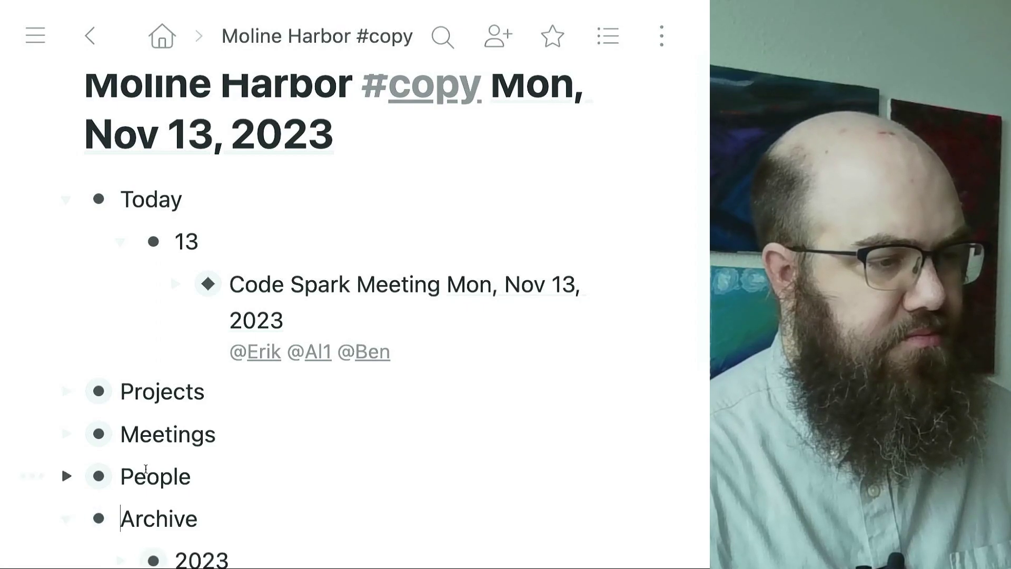
{"action": "scroll", "coordinate": [118, 479], "scroll_direction": "down", "scroll_amount": 6}
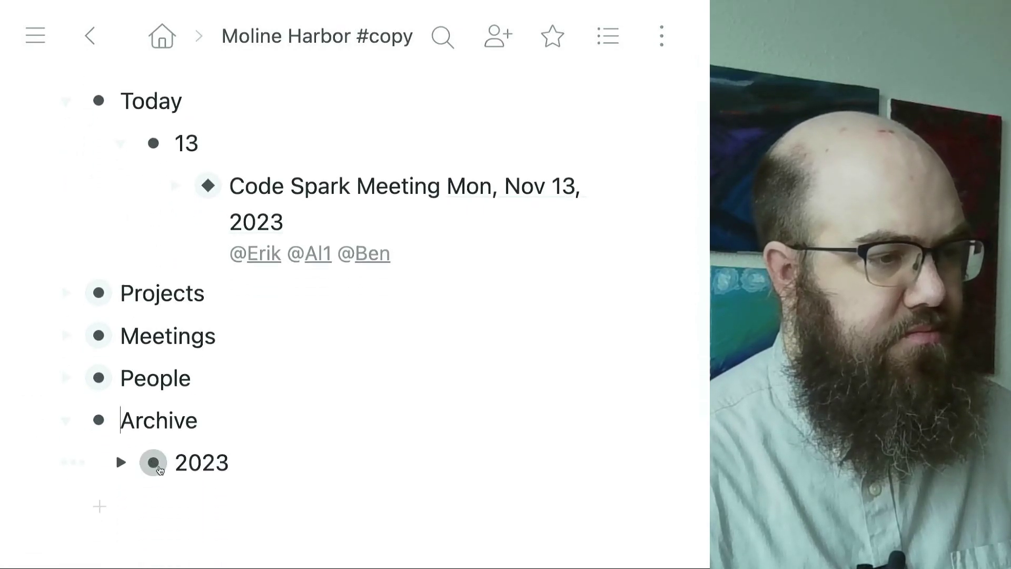
{"action": "left_click", "coordinate": [120, 462]}
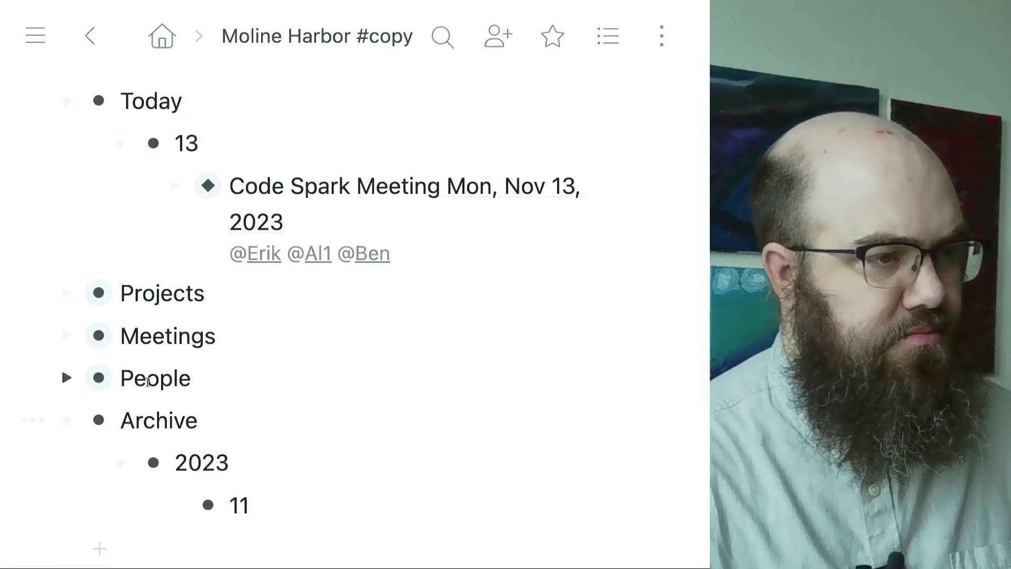
- Move the 13 item with its meeting mirror from Today to under Archive › 2023 › 11
{"action": "left_click_drag", "start_coordinate": [151, 151], "coordinate": [325, 406]}
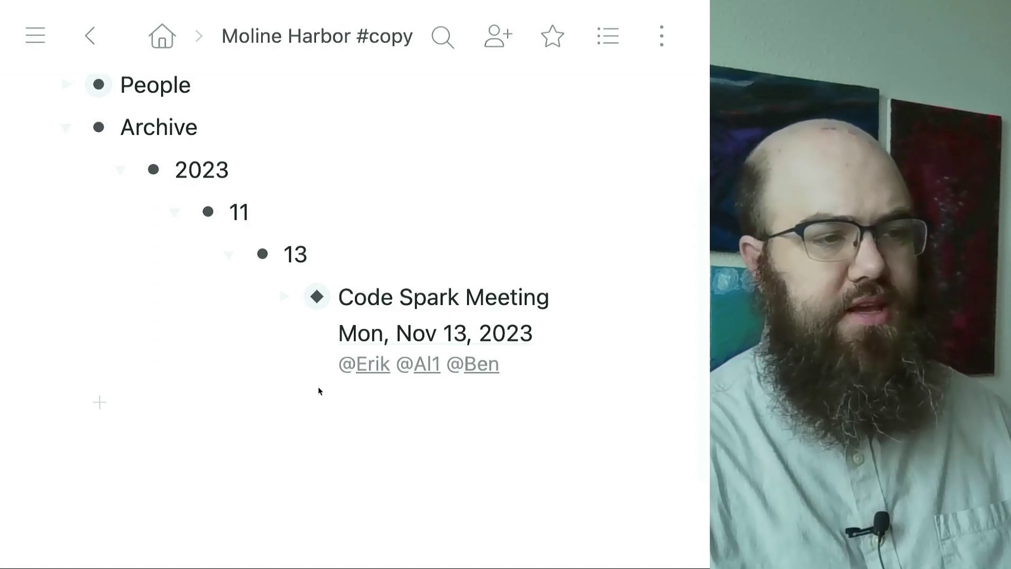
{"action": "scroll", "coordinate": [276, 323], "scroll_direction": "up", "scroll_amount": 3}
{"action": "scroll", "coordinate": [275, 324], "scroll_direction": "up", "scroll_amount": 4}
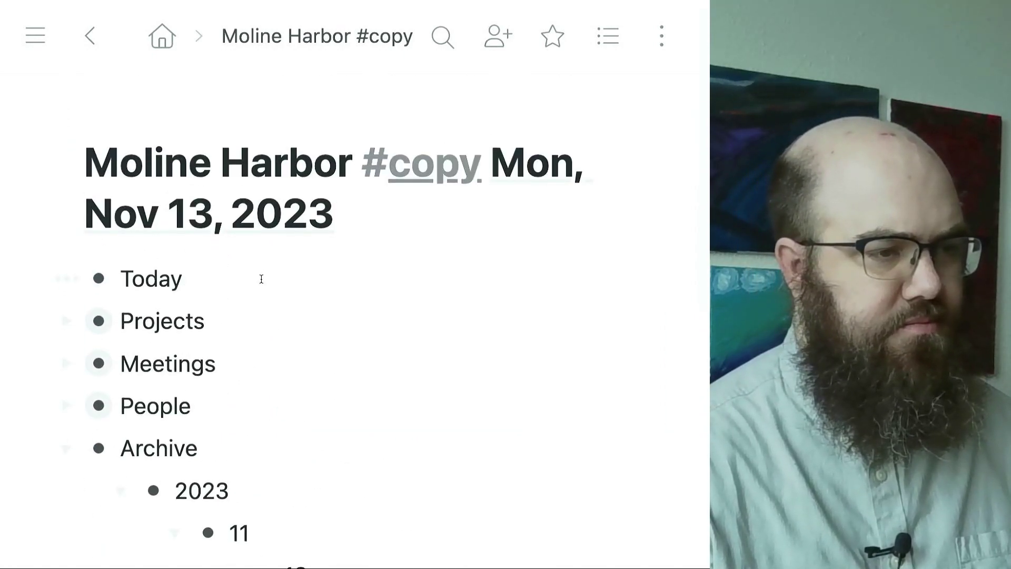
- Add a new child item '14' under Today
{"action": "left_click", "coordinate": [266, 279]}
{"action": "key", "text": "Return"}
{"action": "key", "text": "Tab"}
{"action": "type", "text": "14"}
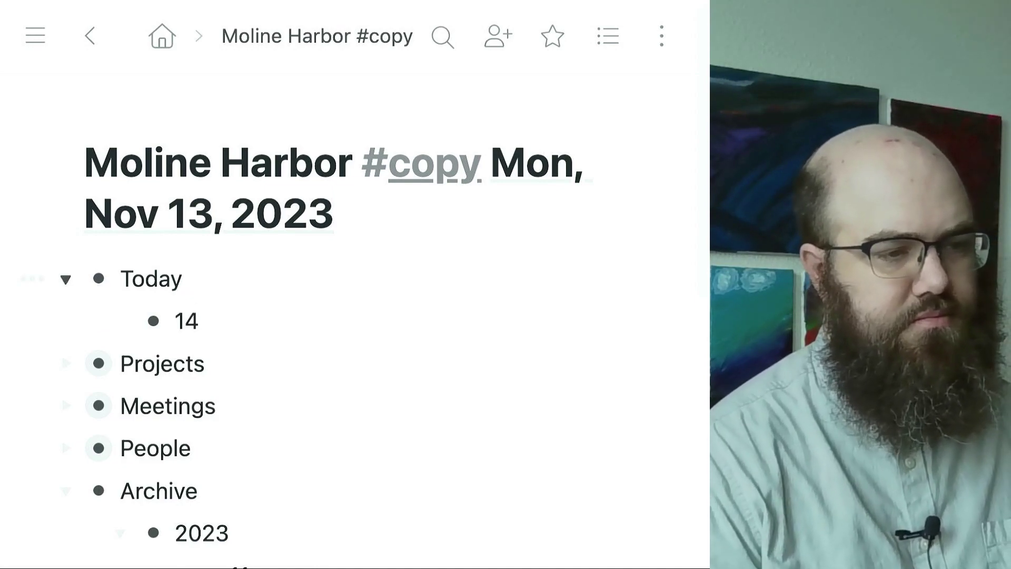
{"action": "scroll", "coordinate": [348, 316], "scroll_direction": "down", "scroll_amount": 5}
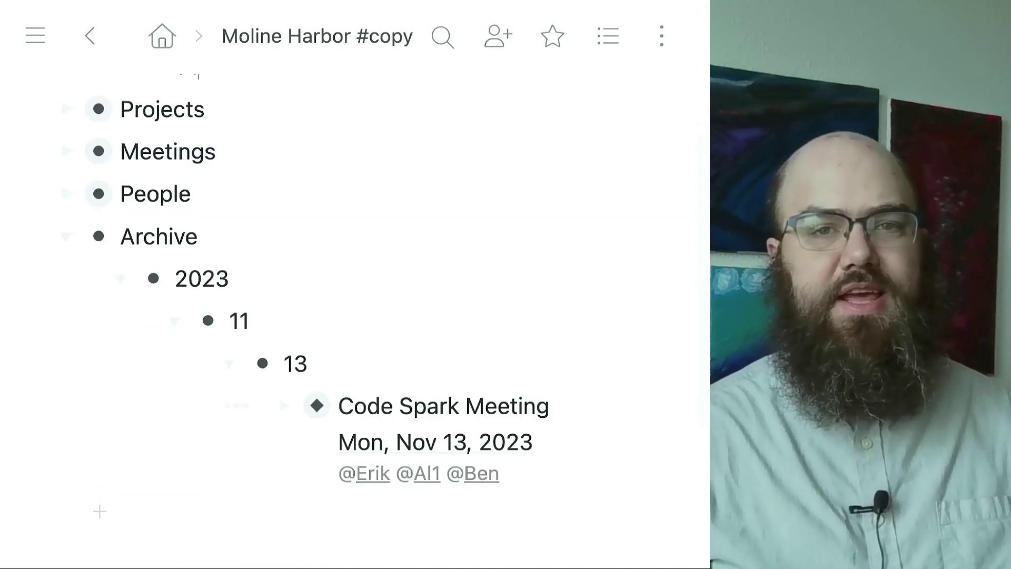